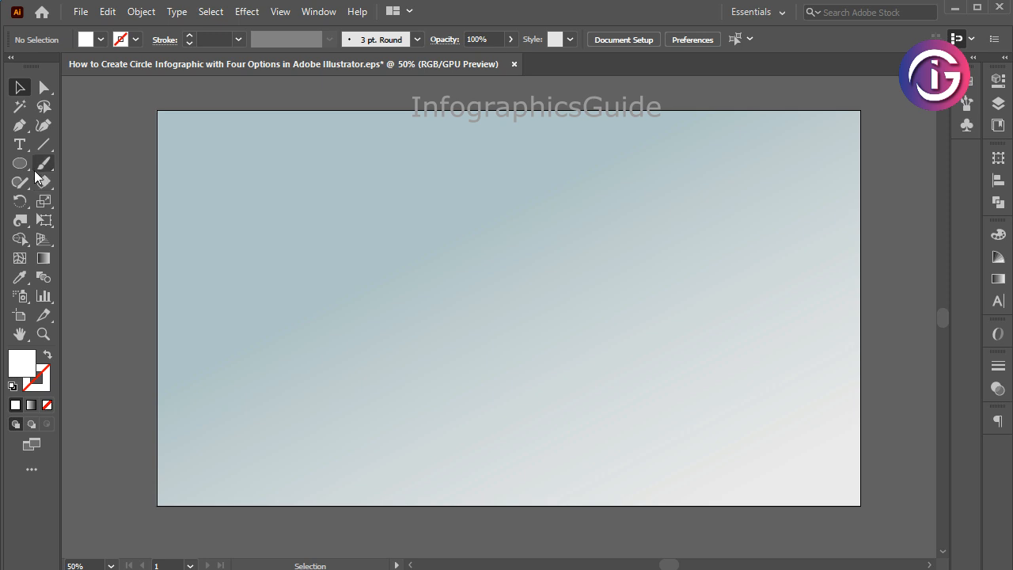
# - Draw a wide white ellipse on the upper artboard and uniformly scale its right anchor point to 0% to make that end pointed
pyautogui.click(20, 165)
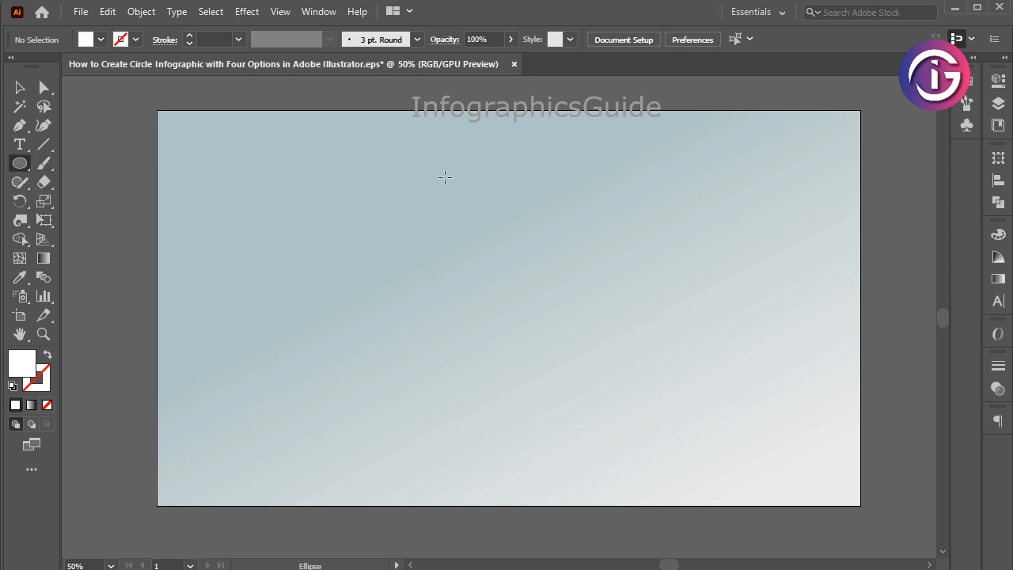
pyautogui.moveTo(398, 166); pyautogui.dragTo(661, 294)
pyautogui.click(44, 88)
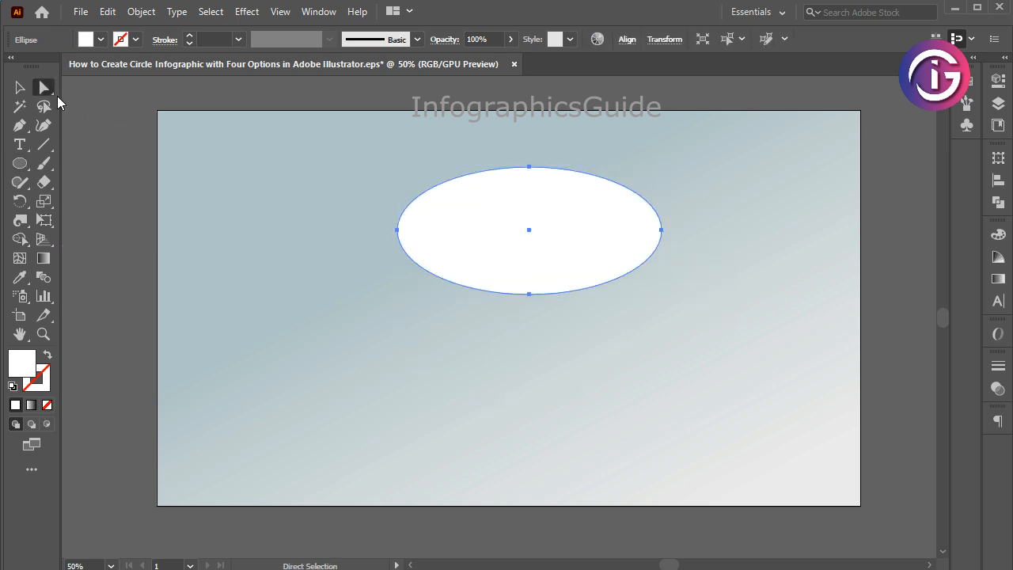
pyautogui.click(730, 250)
pyautogui.moveTo(649, 210); pyautogui.dragTo(717, 302)
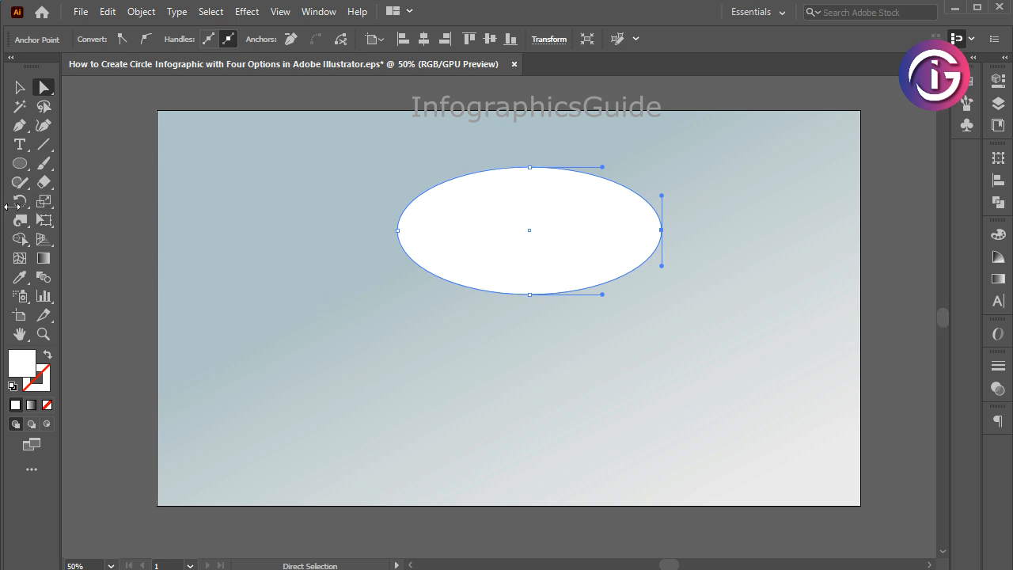
pyautogui.doubleClick(44, 201)
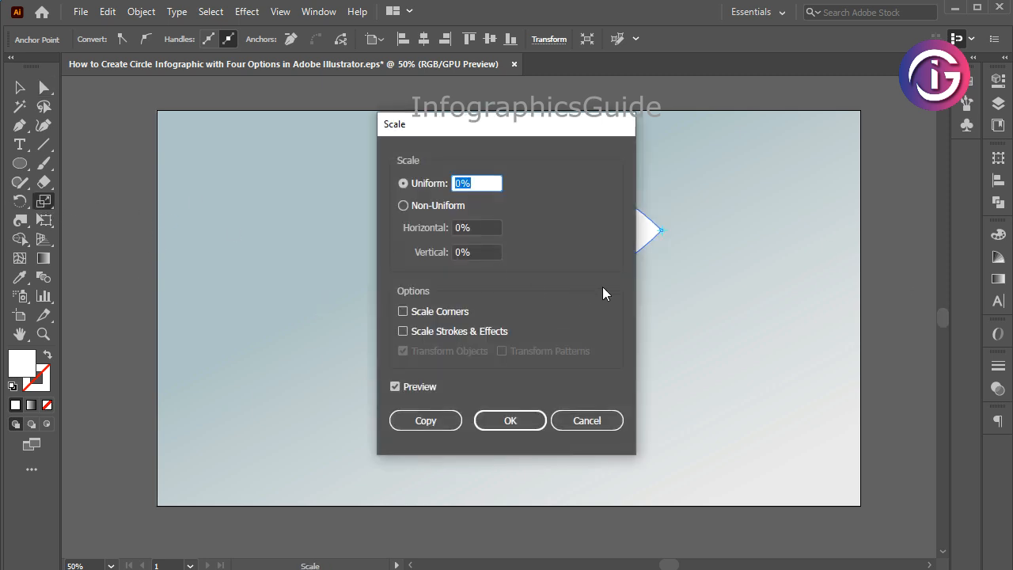
pyautogui.click(516, 422)
# - Uniformly scale the ellipse's left anchor point to 0% so that end is pointed too, then deselect the shape
pyautogui.click(44, 87)
pyautogui.moveTo(340, 209); pyautogui.dragTo(448, 281)
pyautogui.doubleClick(44, 202)
pyautogui.click(511, 418)
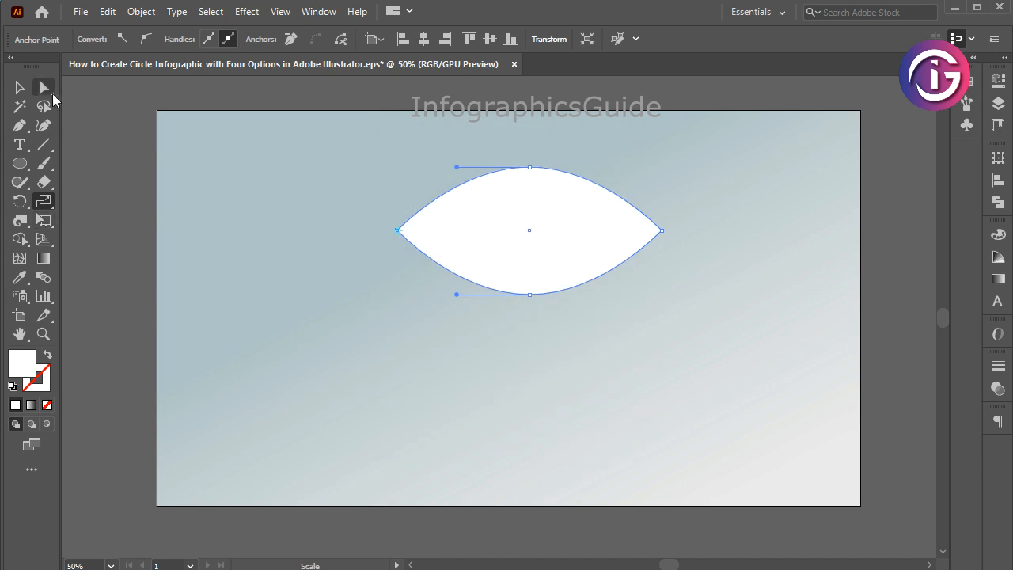
pyautogui.press('v')
pyautogui.click(199, 230)
# - Move the leaf shape up near the artboard's top edge, shrink it slightly and duplicate it straight down near the bottom edge
pyautogui.moveTo(571, 225); pyautogui.dragTo(523, 196)
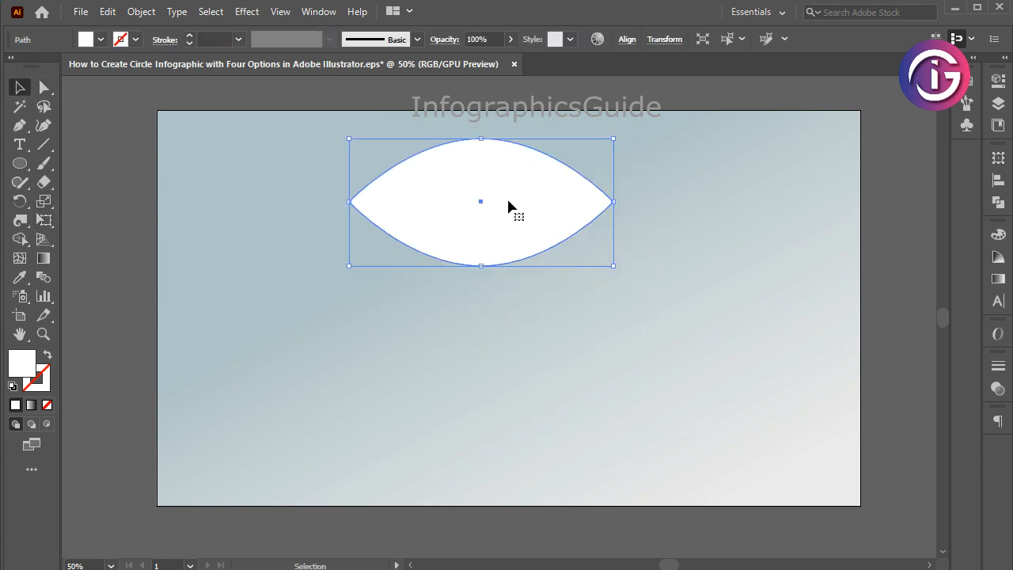
pyautogui.click(511, 321)
pyautogui.click(507, 182)
pyautogui.moveTo(506, 182); pyautogui.dragTo(509, 420)
# - Copy both leaf shapes, paste them in front and rotate the copies 90° to form a ring of four petals
pyautogui.keyDown('shift'); pyautogui.click(506, 206); pyautogui.keyUp('shift')
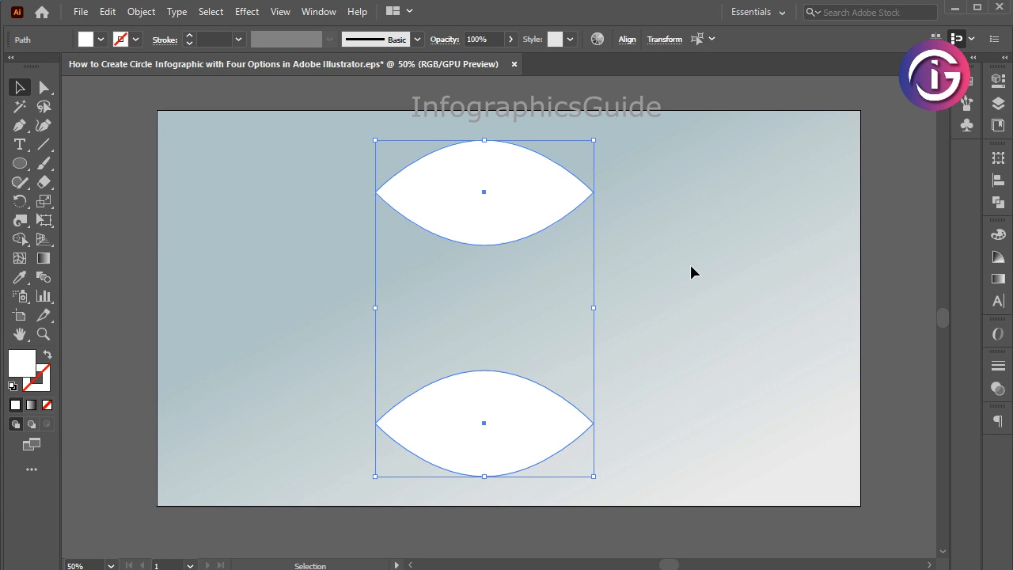
pyautogui.click(107, 11)
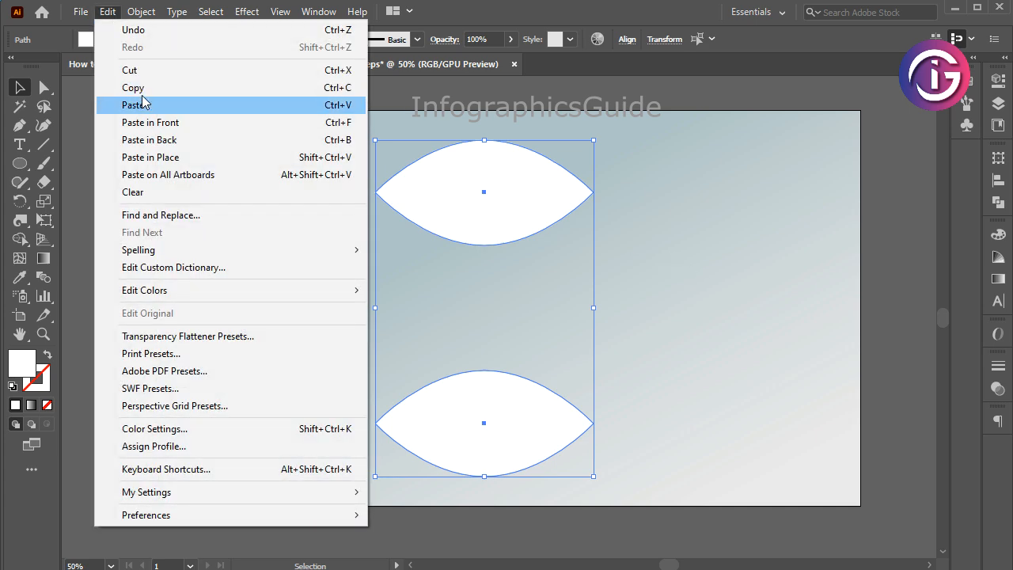
pyautogui.click(133, 87)
pyautogui.click(108, 11)
pyautogui.click(154, 124)
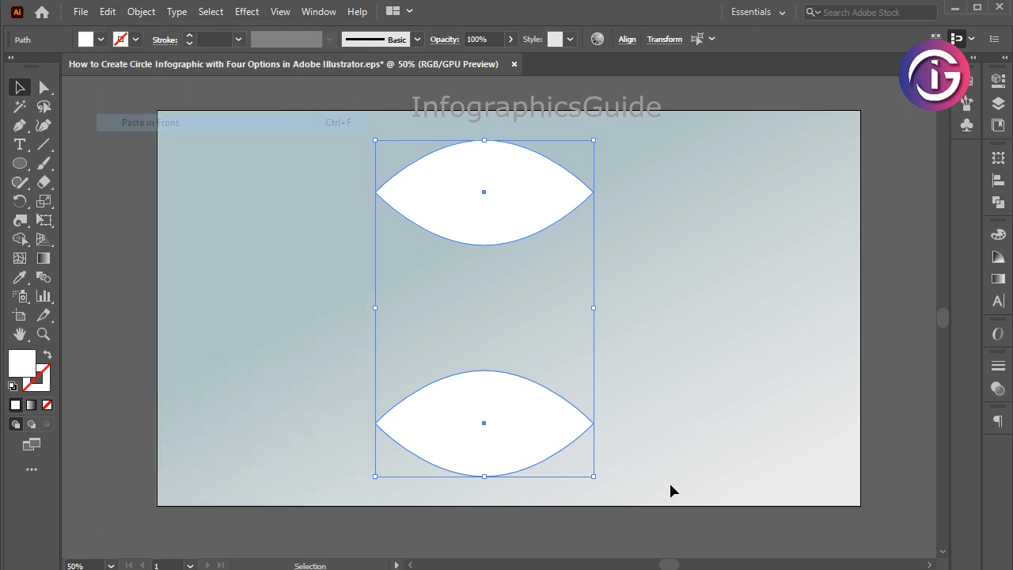
pyautogui.moveTo(601, 483); pyautogui.dragTo(685, 239)
pyautogui.click(338, 119)
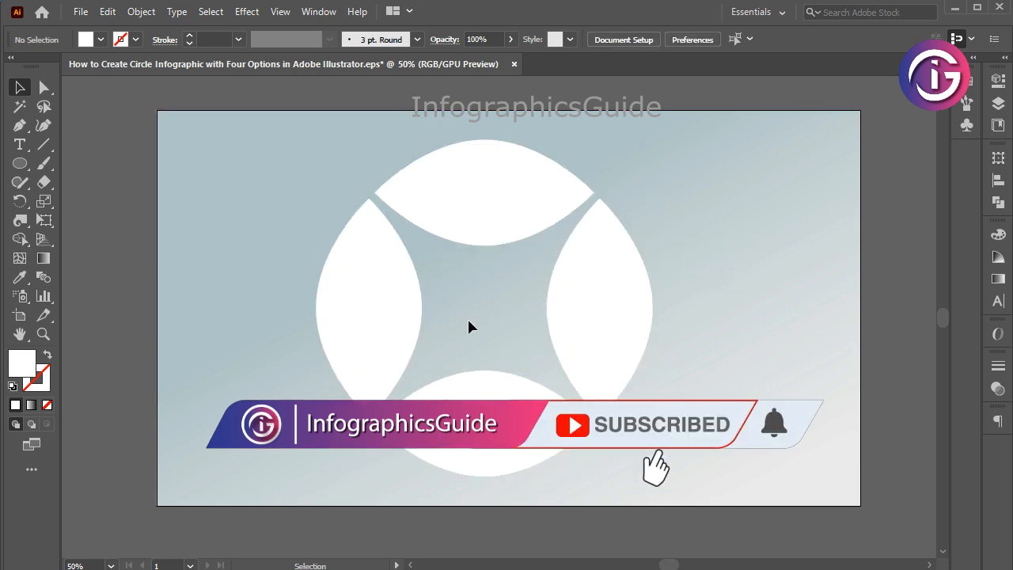
# - Move the four petals slightly up and draw a white circle over the ring's centre, overlapping each petal's inner edge
pyautogui.moveTo(338, 119); pyautogui.dragTo(473, 182)
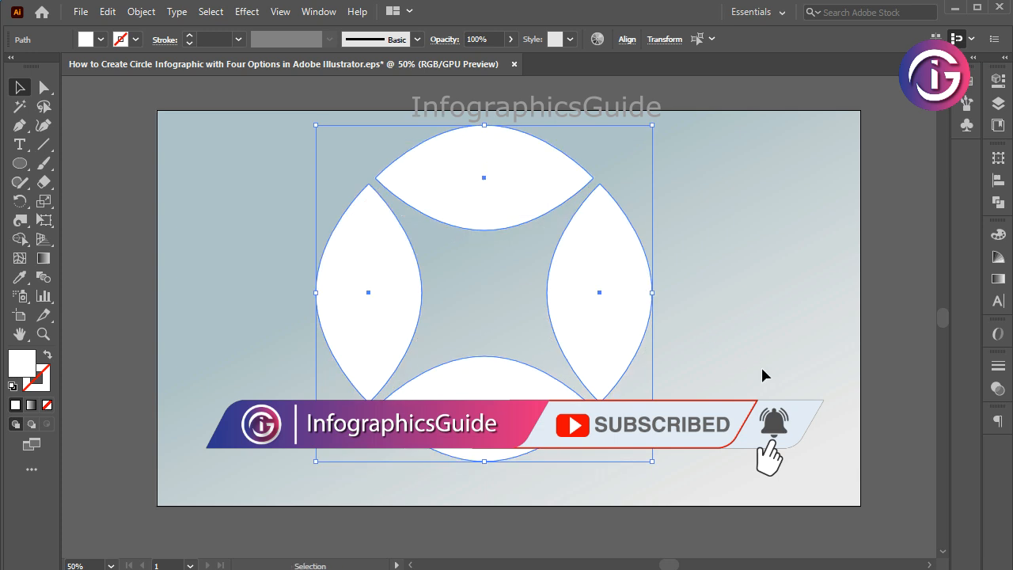
pyautogui.click(761, 365)
pyautogui.click(19, 165)
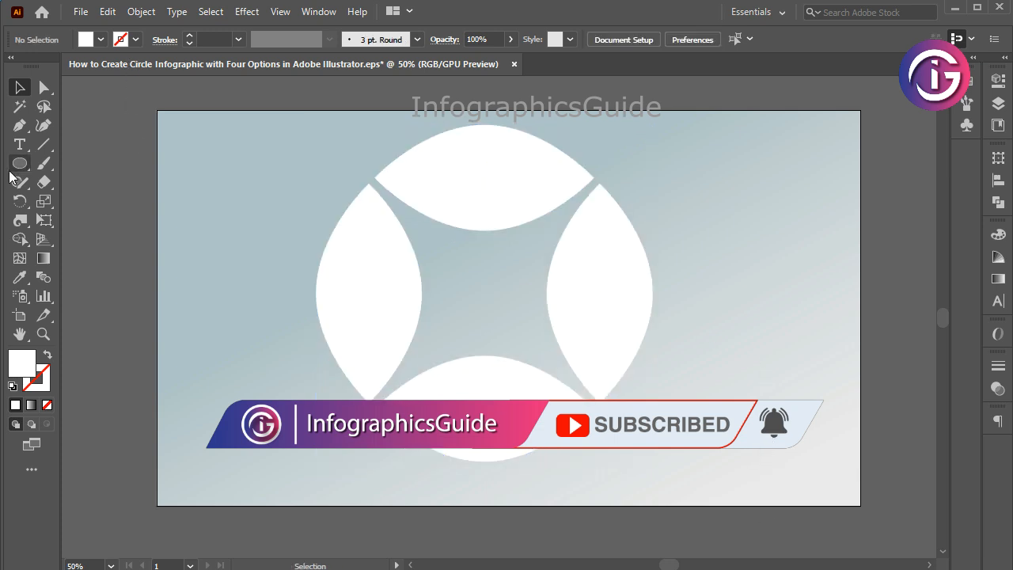
pyautogui.moveTo(382, 197); pyautogui.dragTo(566, 392)
pyautogui.click(19, 87)
# - Group the four petals, leaving the central circle out of the group
pyautogui.click(643, 325)
pyautogui.keyDown('shift'); pyautogui.click(522, 158); pyautogui.keyUp('shift')
pyautogui.keyDown('shift'); pyautogui.click(367, 264); pyautogui.keyUp('shift')
pyautogui.keyDown('shift'); pyautogui.click(485, 411); pyautogui.keyUp('shift')
pyautogui.keyDown('shift'); pyautogui.click(412, 348); pyautogui.keyUp('shift')
pyautogui.keyDown('shift'); pyautogui.click(351, 277); pyautogui.keyUp('shift')
pyautogui.rightClick(484, 172)
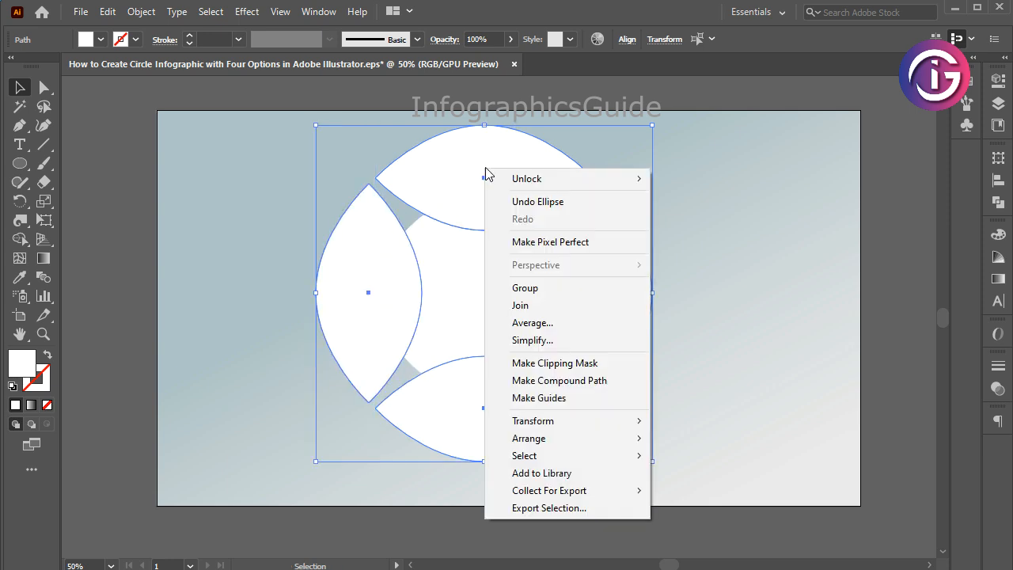
pyautogui.click(545, 286)
pyautogui.hotkey('ctrl', 'h')
pyautogui.hotkey('ctrl', 'shift', 'a')
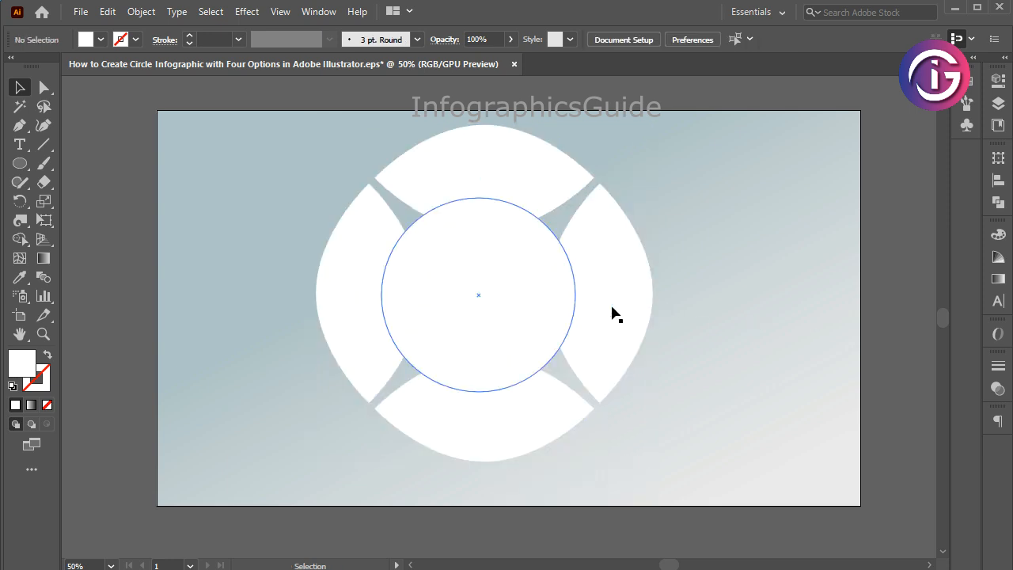
# - Align the central circle and the petal group to each other's horizontal and vertical centres
pyautogui.hotkey('ctrl', 'a')
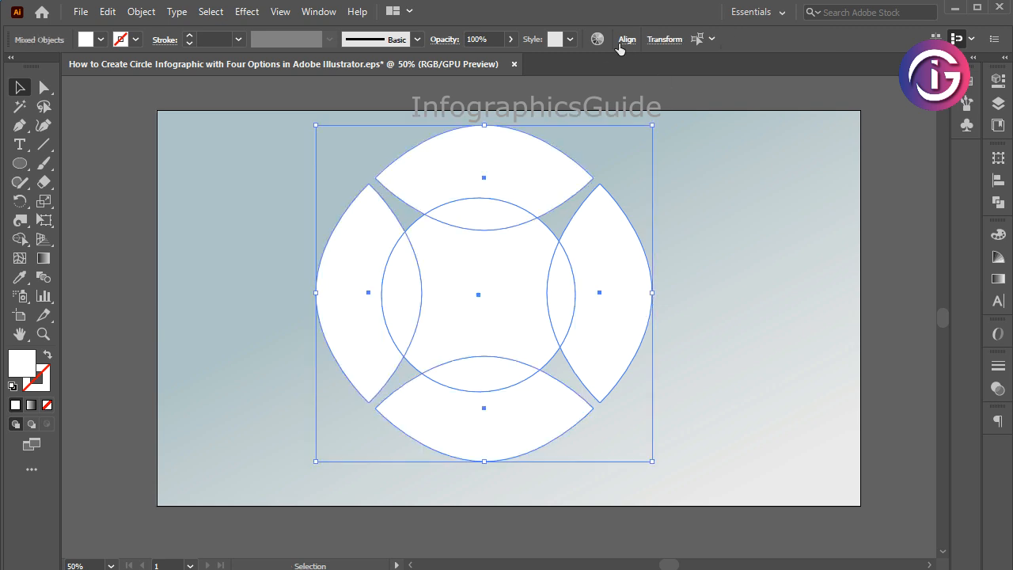
pyautogui.click(625, 41)
pyautogui.click(495, 83)
pyautogui.click(591, 83)
pyautogui.click(765, 343)
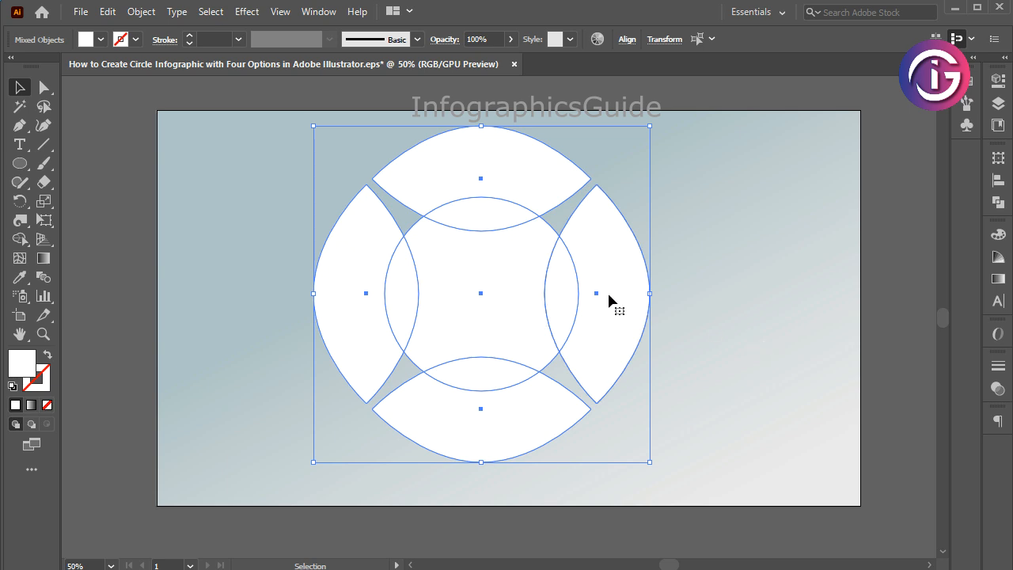
# - Move the circle and petals together down so the ring sits vertically centred on the artboard
pyautogui.moveTo(604, 297); pyautogui.dragTo(604, 312)
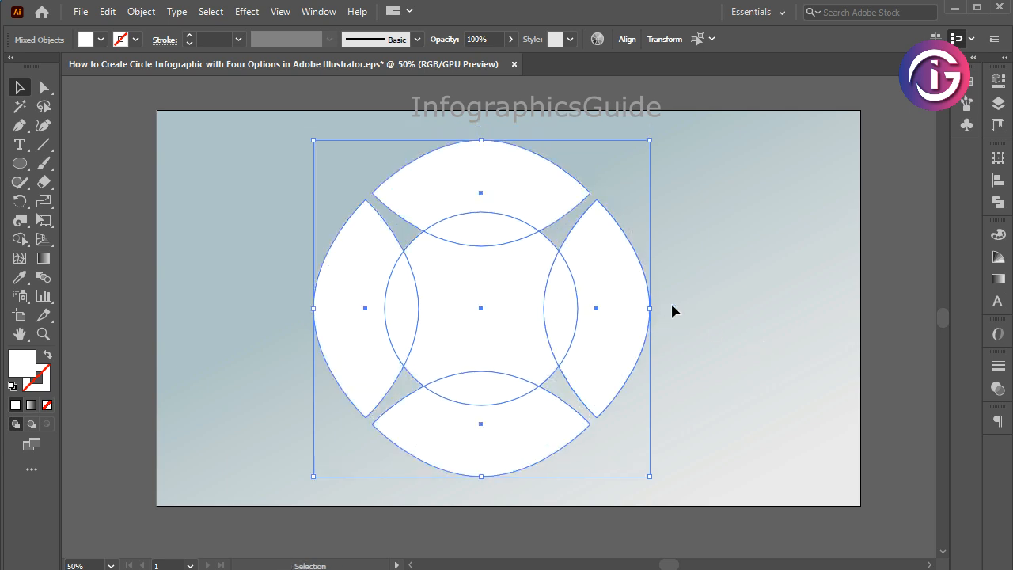
pyautogui.press('Up')
pyautogui.press('Up')
pyautogui.press('Up')
pyautogui.press('Up')
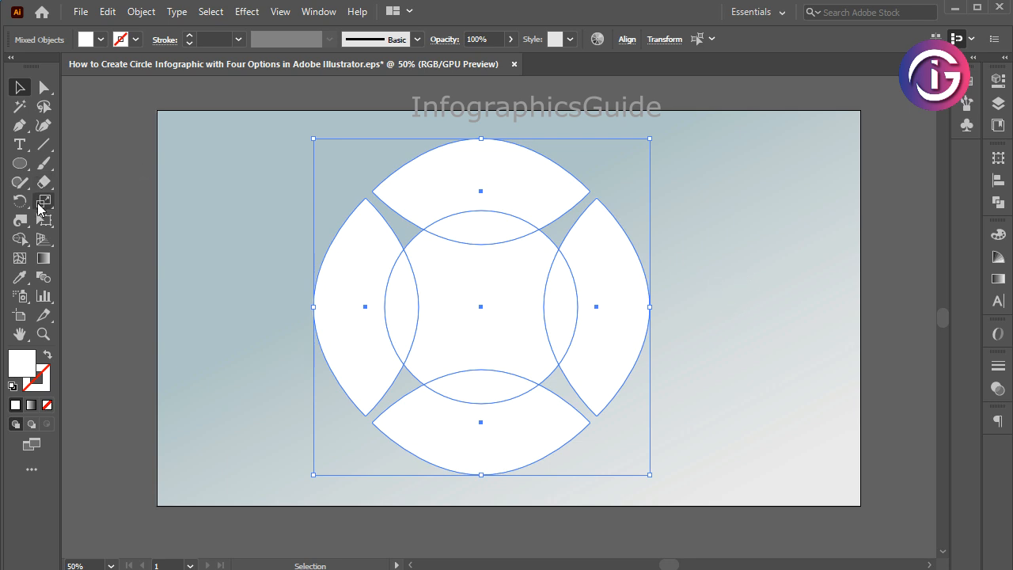
# - Remove the circle's area between the petals with Shape Builder, keeping the overlaps as separate pieces, and deselect
pyautogui.click(20, 239)
pyautogui.keyDown('alt'); pyautogui.click(486, 293); pyautogui.keyUp('alt')
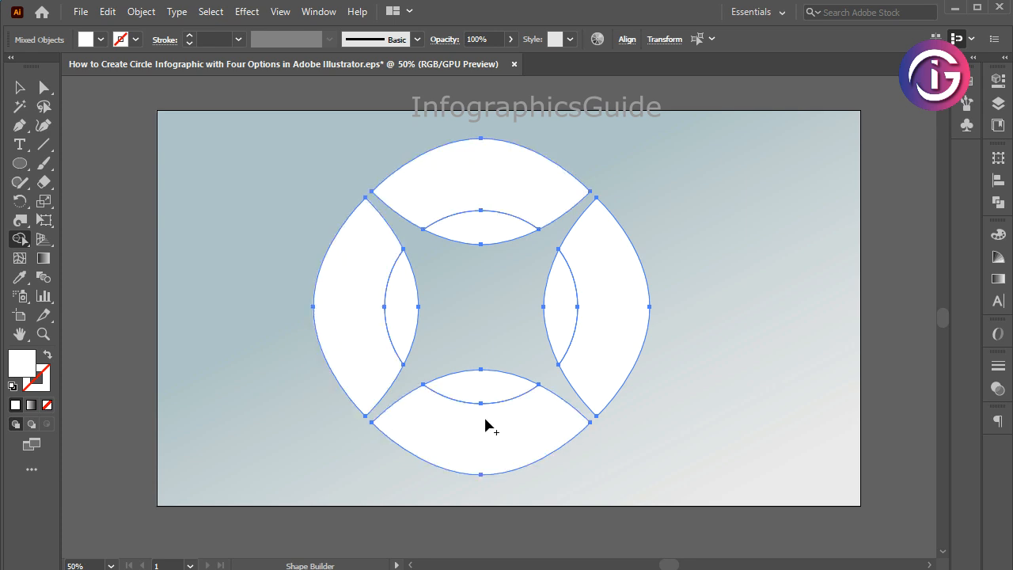
pyautogui.click(20, 87)
pyautogui.click(132, 160)
# - Ungroup the petal ring so its pieces can be selected individually, with the colour samples beside the artboard in view
pyautogui.hotkey('ctrl', 'alt', 'space')
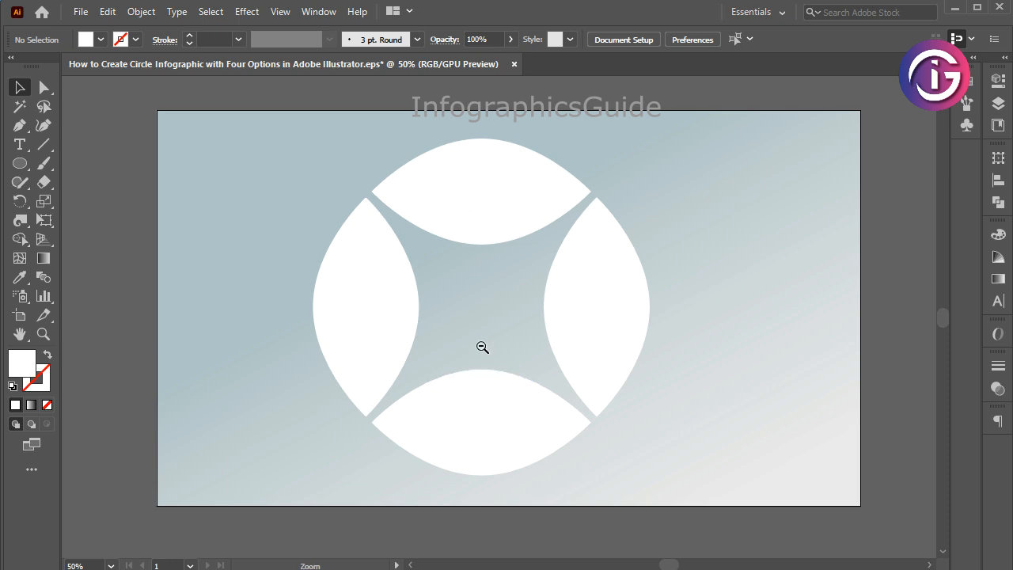
pyautogui.click(482, 347)
pyautogui.moveTo(531, 340); pyautogui.dragTo(565, 247)
pyautogui.click(579, 268)
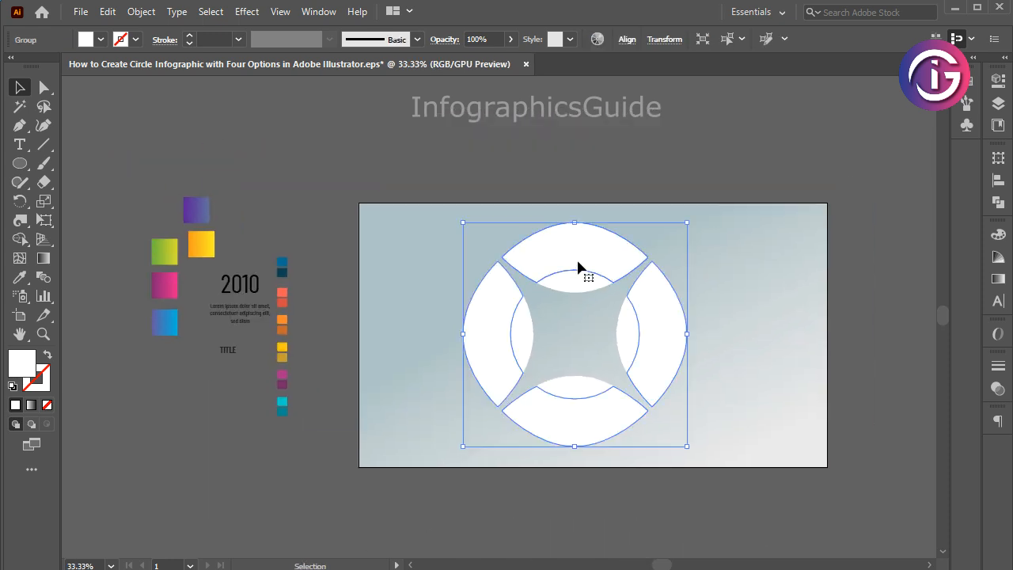
pyautogui.rightClick(579, 263)
pyautogui.click(645, 411)
pyautogui.click(757, 362)
# - Fill the top petal's outer section with the sample blue and its inner overlap with the sample dark blue using the Eyedropper
pyautogui.click(622, 273)
pyautogui.click(29, 285)
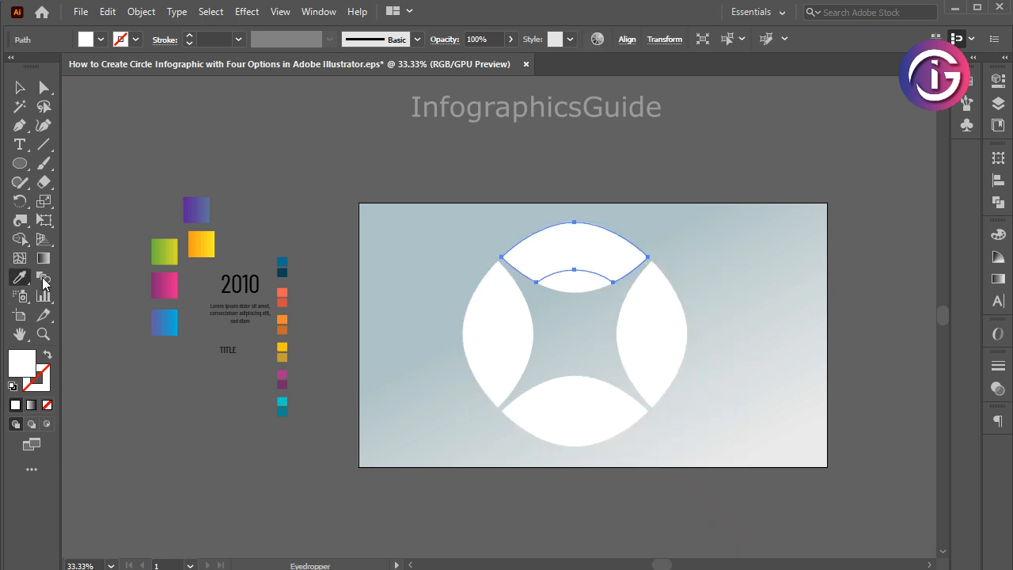
pyautogui.click(283, 261)
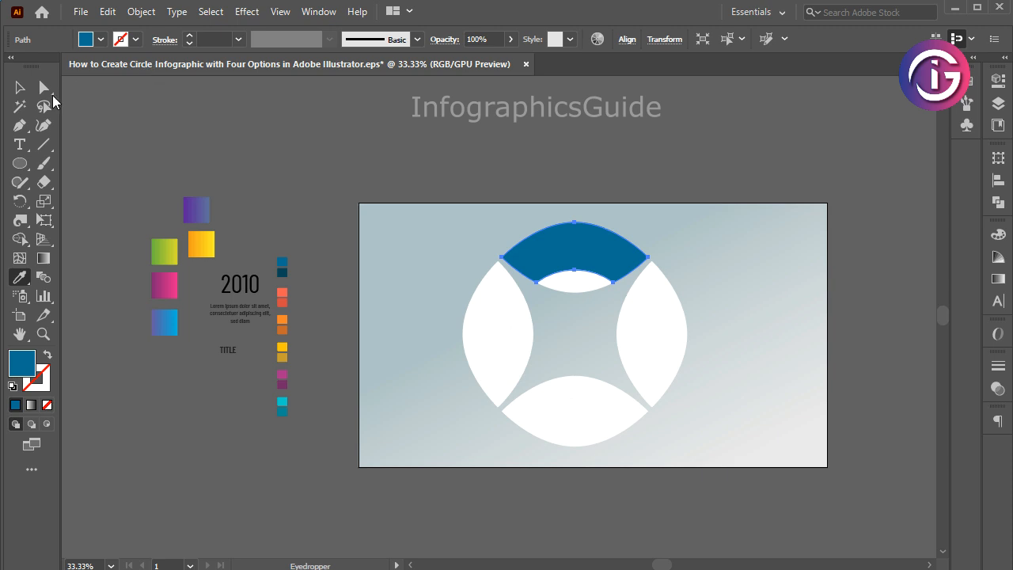
pyautogui.click(19, 87)
pyautogui.click(570, 294)
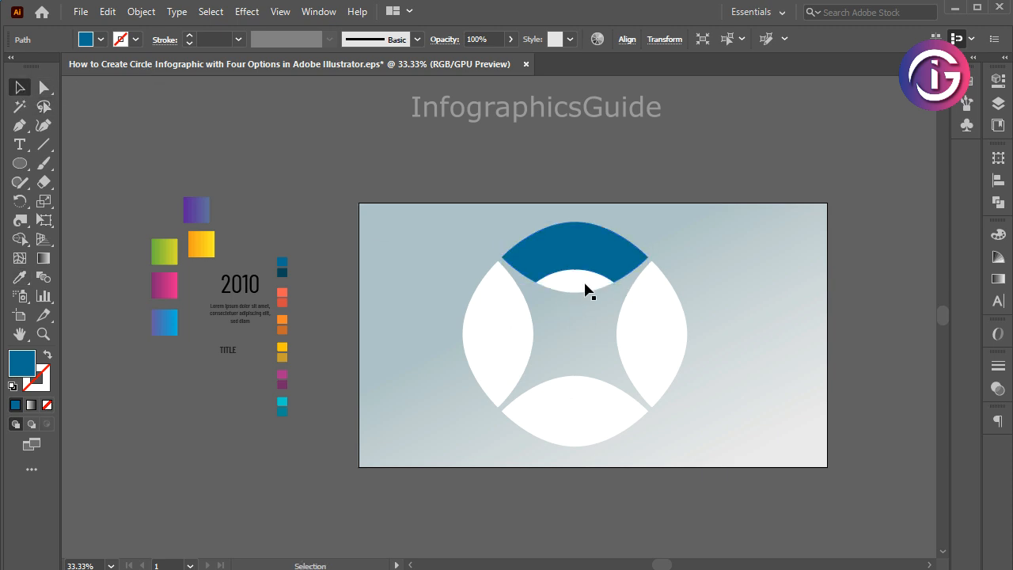
pyautogui.click(574, 282)
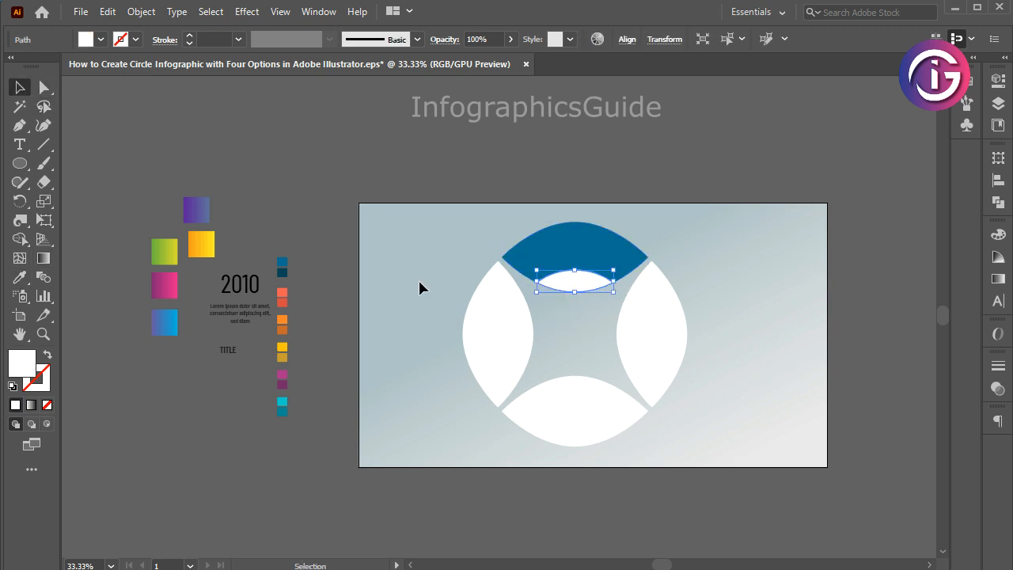
pyautogui.click(19, 277)
pyautogui.click(282, 272)
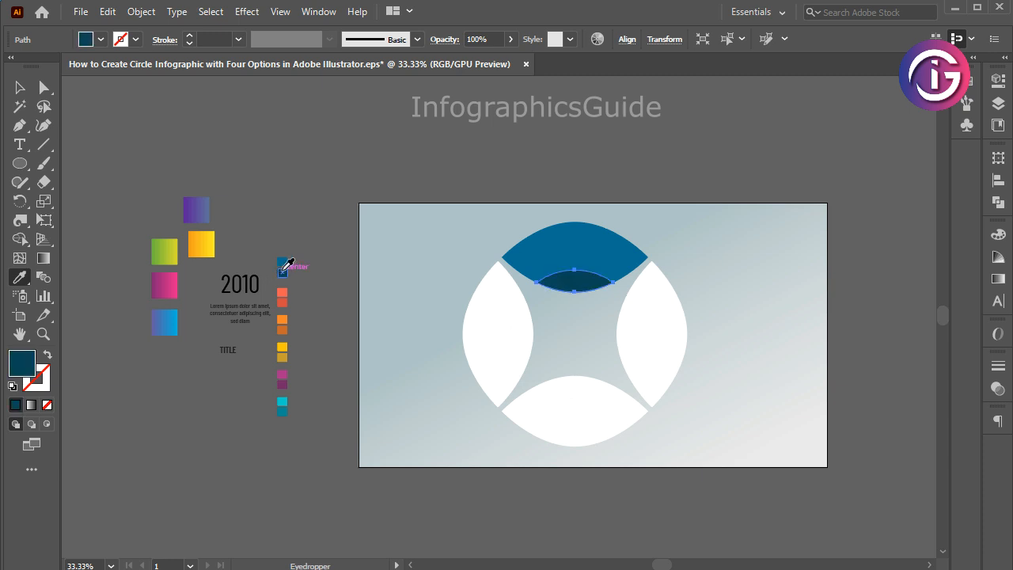
# - Fill the right petal's outer section with the sample magenta and its inner overlap with the sample dark purple using the Eyedropper
pyautogui.click(44, 87)
pyautogui.click(662, 333)
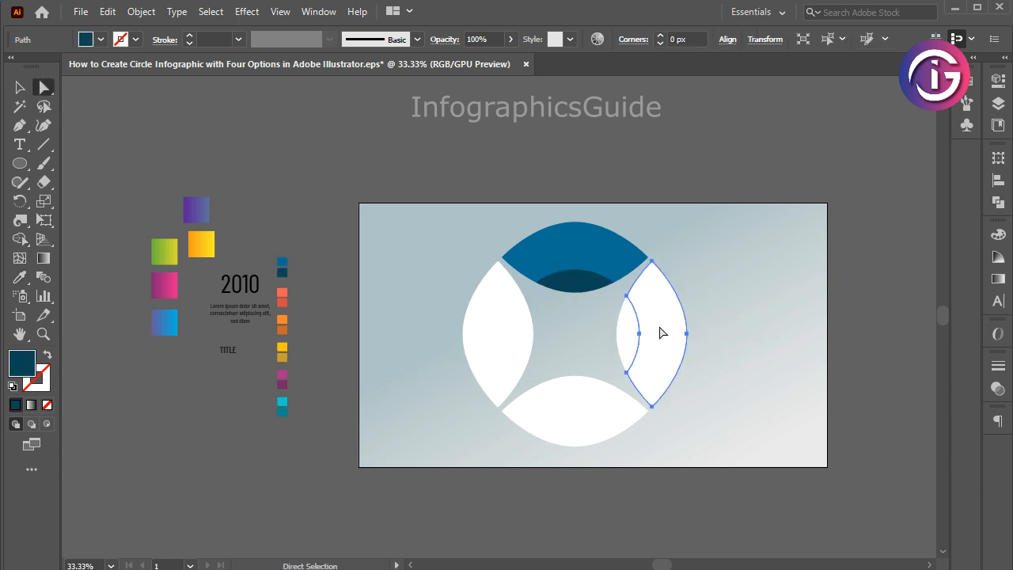
pyautogui.click(20, 277)
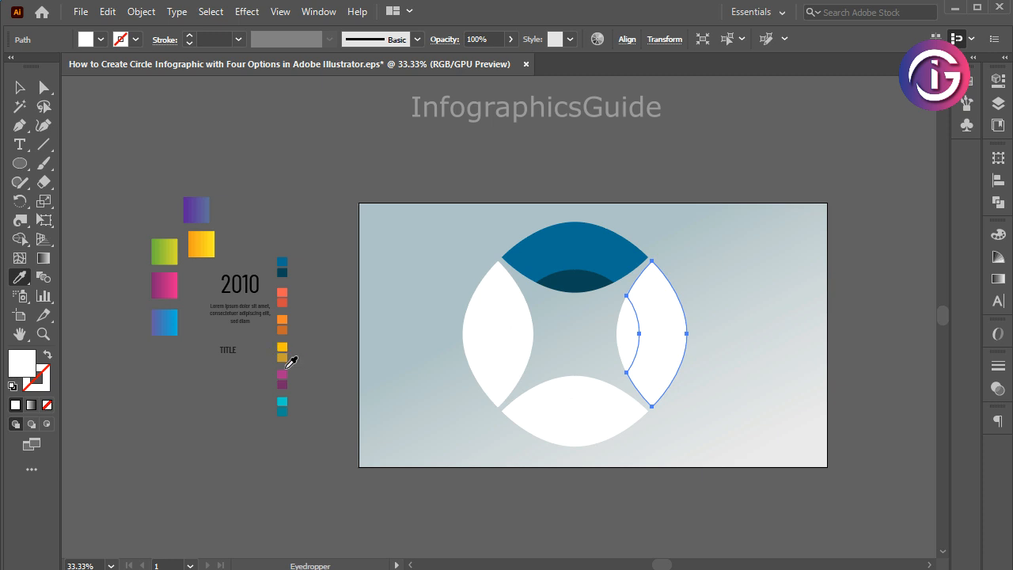
pyautogui.click(283, 374)
pyautogui.click(20, 87)
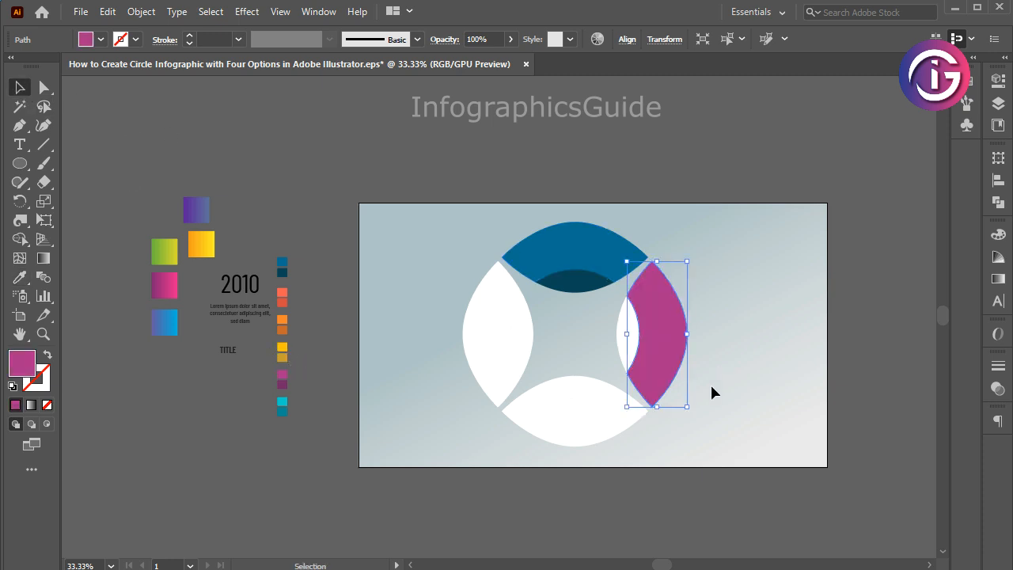
pyautogui.click(732, 420)
pyautogui.click(629, 330)
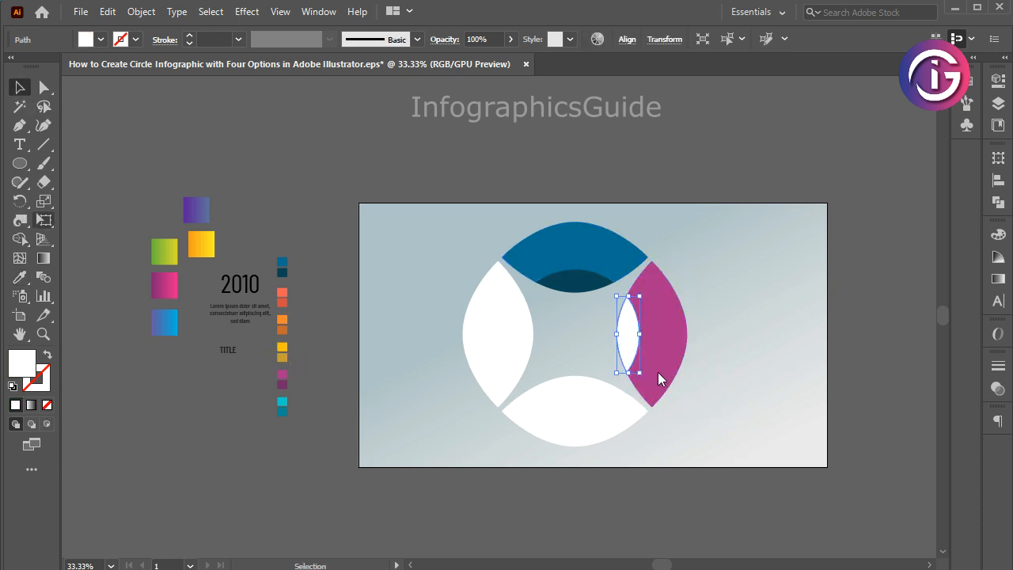
pyautogui.click(26, 277)
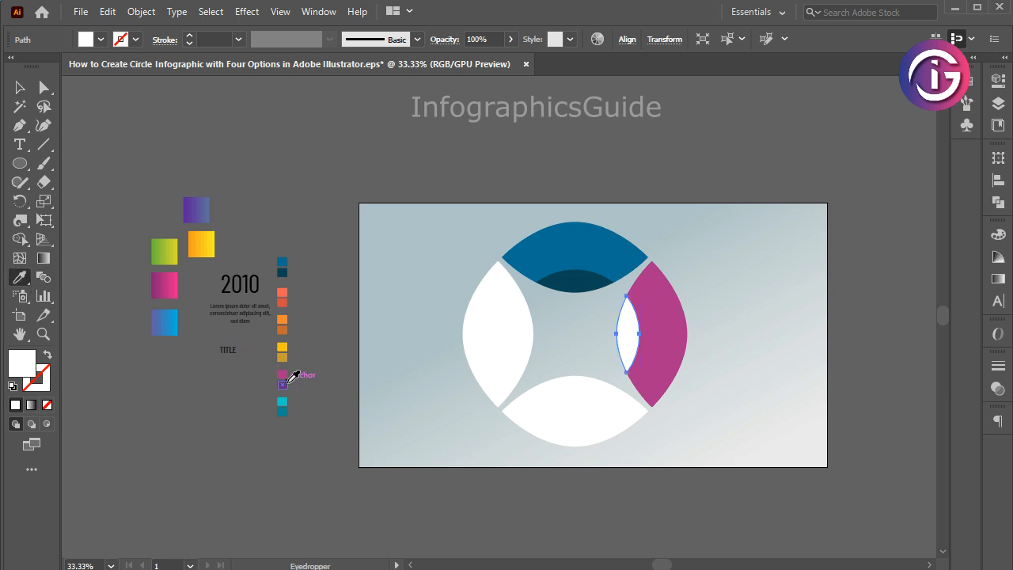
pyautogui.click(282, 383)
# - Fill the bottom petal's outer section with a medium green from the document swatches
pyautogui.click(29, 90)
pyautogui.click(602, 452)
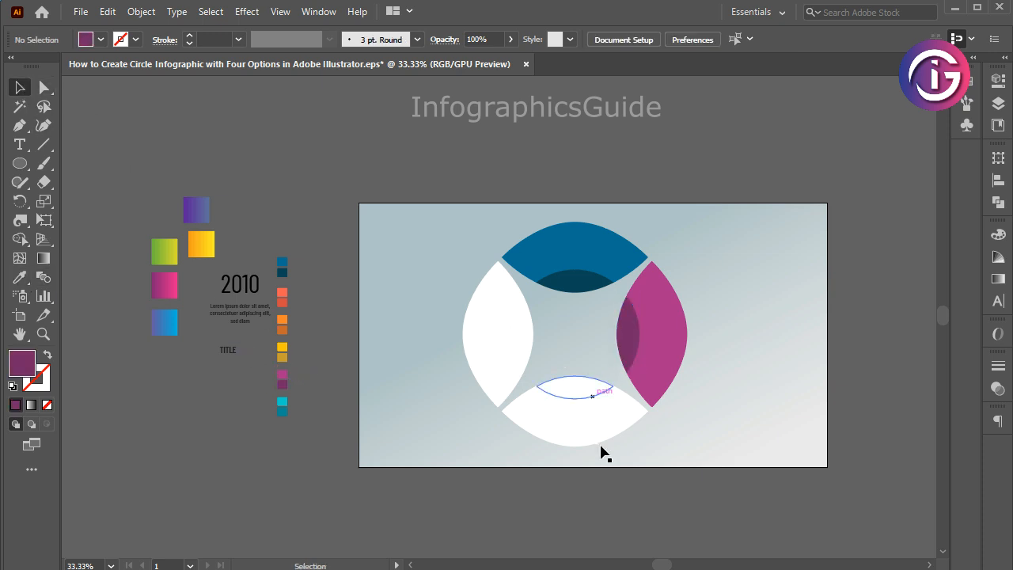
pyautogui.click(607, 442)
pyautogui.click(23, 277)
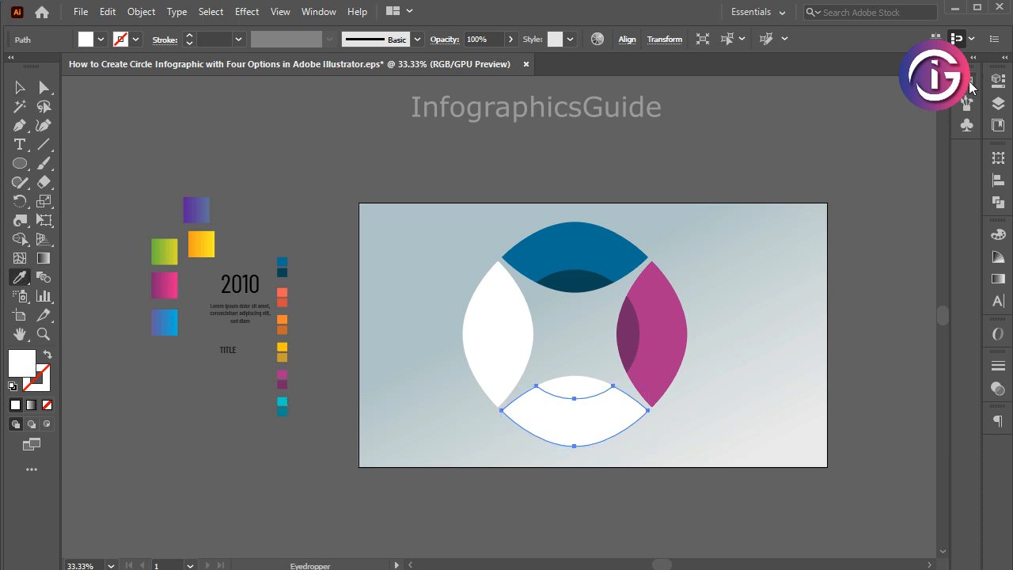
pyautogui.click(970, 81)
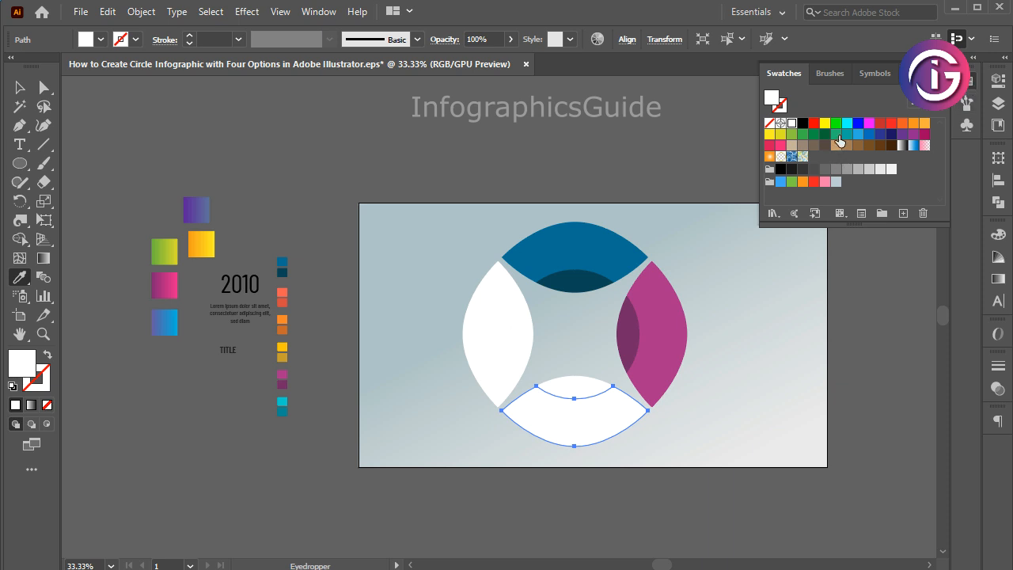
pyautogui.click(804, 135)
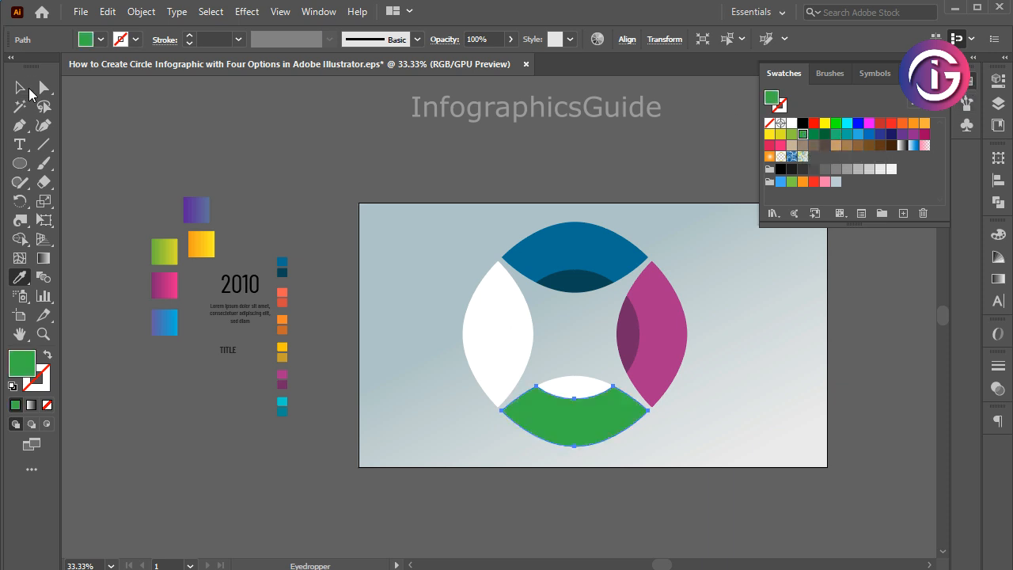
# - Fill the bottom petal's inner overlap with a dark green from the document swatches
pyautogui.click(21, 89)
pyautogui.click(583, 391)
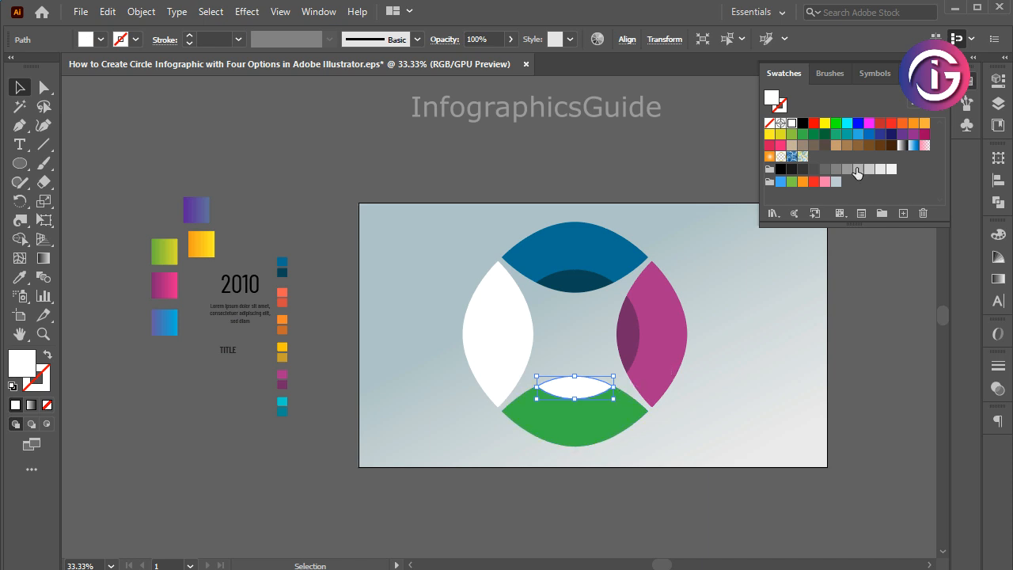
pyautogui.click(830, 142)
pyautogui.click(402, 363)
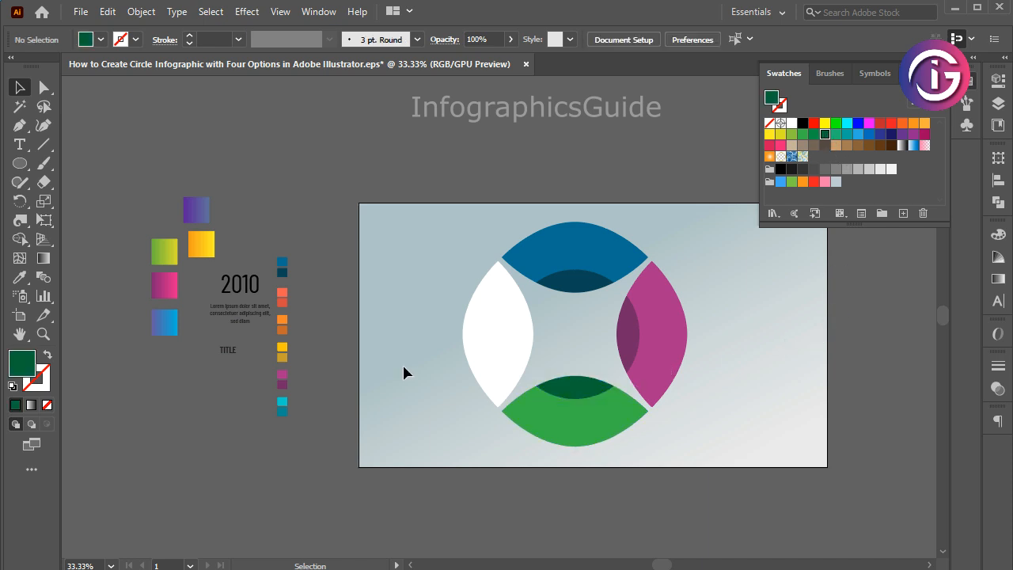
# - Fill the left petal's outer section with bright red and its inner overlap with a darker red from the document swatches
pyautogui.click(479, 330)
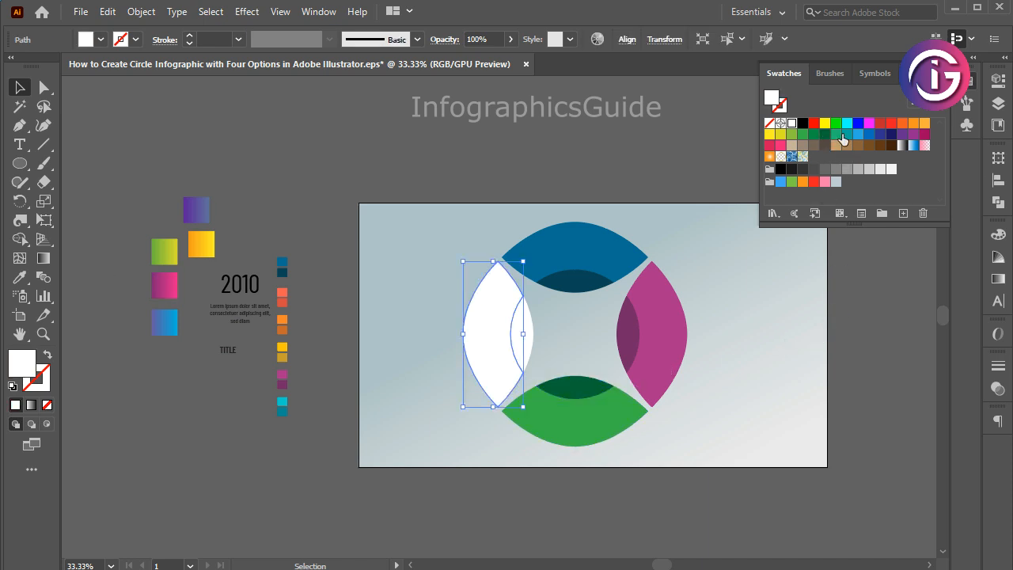
pyautogui.click(903, 124)
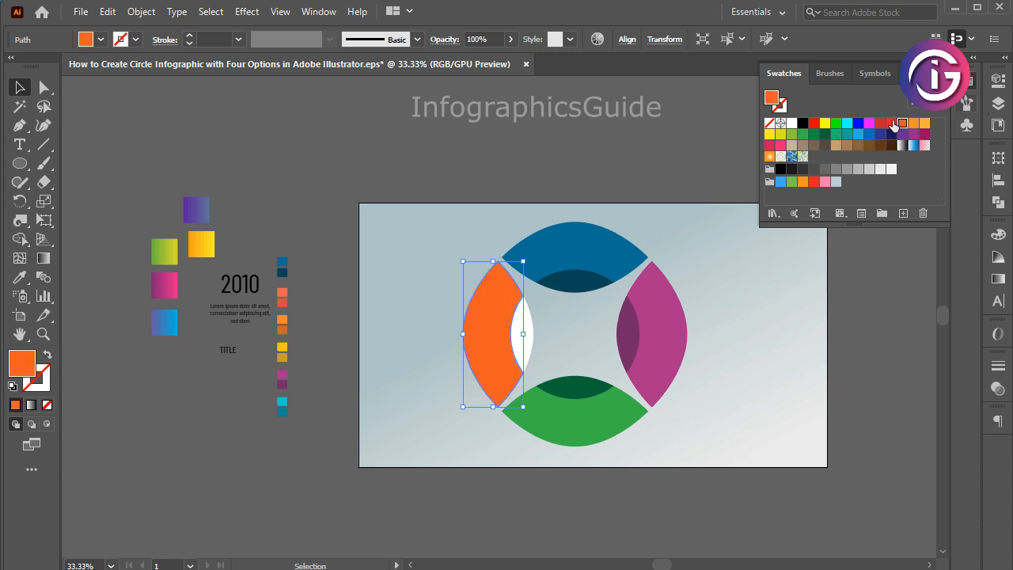
pyautogui.click(892, 124)
pyautogui.click(758, 402)
pyautogui.click(517, 343)
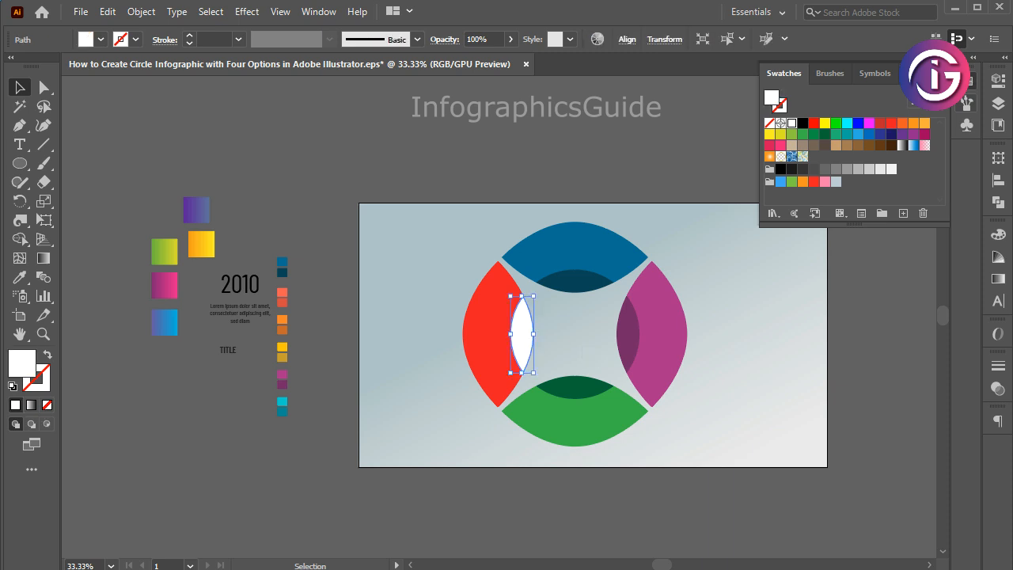
pyautogui.click(881, 124)
pyautogui.click(745, 398)
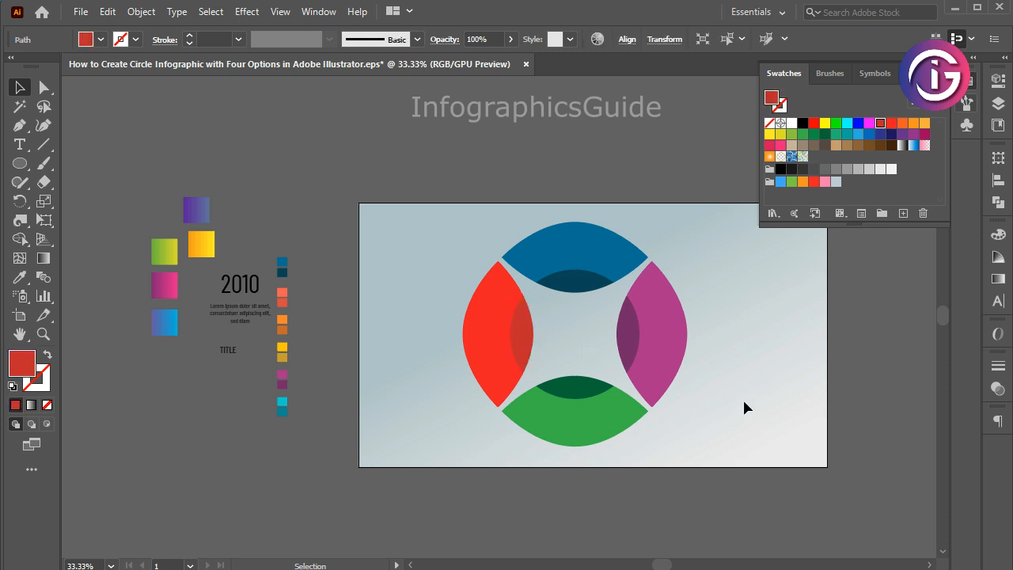
pyautogui.click(458, 209)
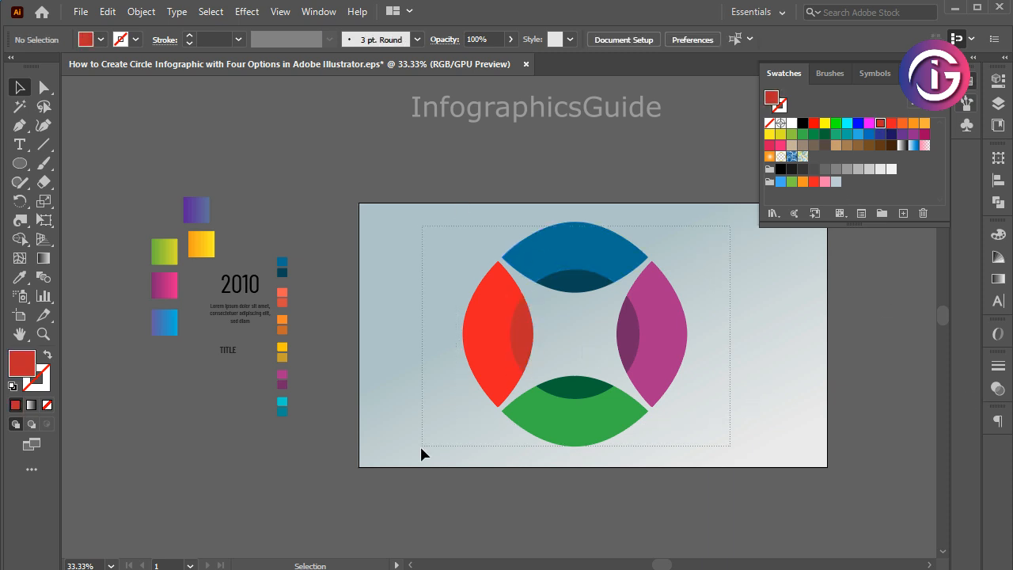
pyautogui.moveTo(421, 448); pyautogui.dragTo(421, 448)
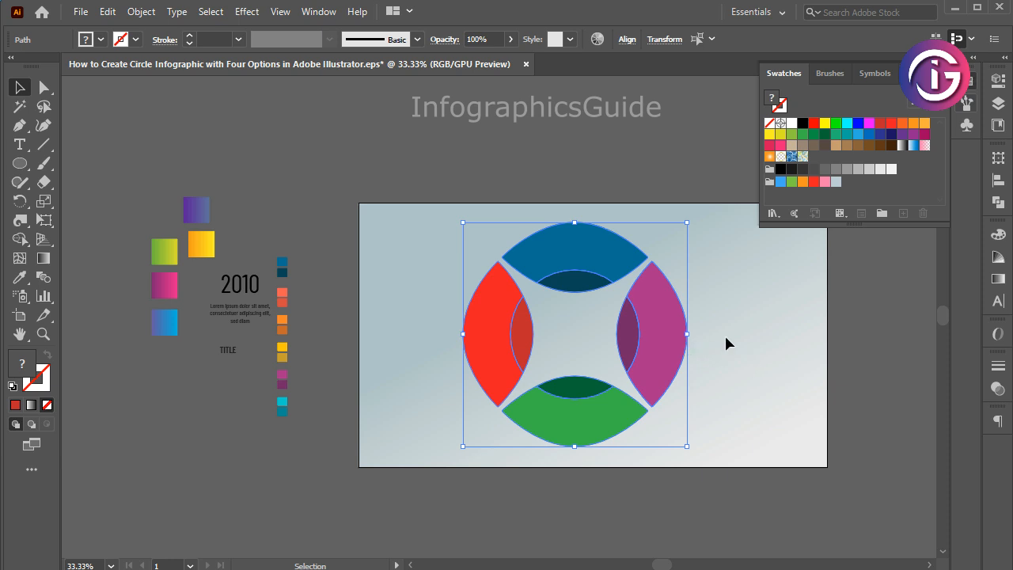
pyautogui.click(710, 376)
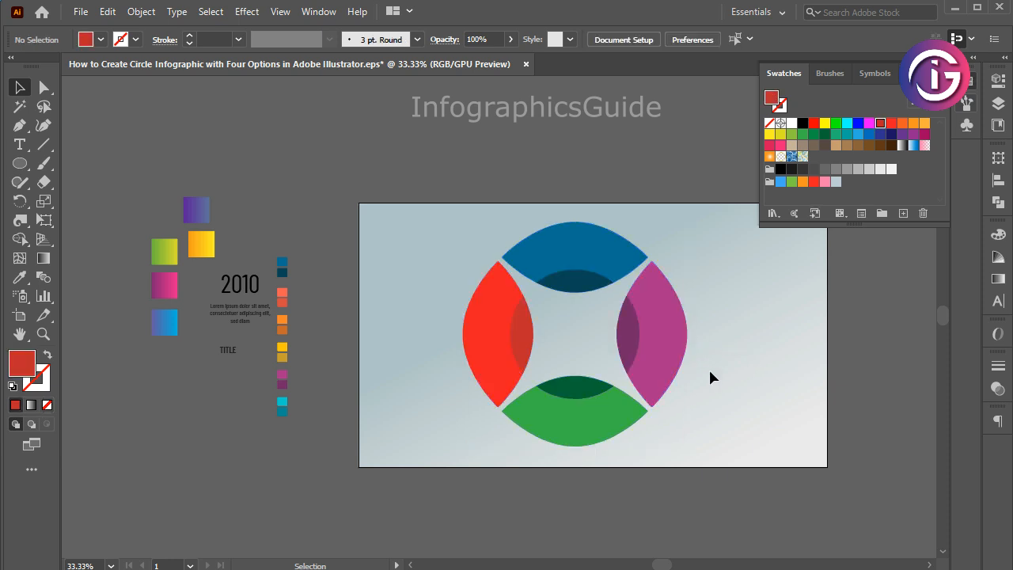
# - Replace the sample text 2010 beside the artboard with 01
pyautogui.doubleClick(247, 286)
pyautogui.write('01')
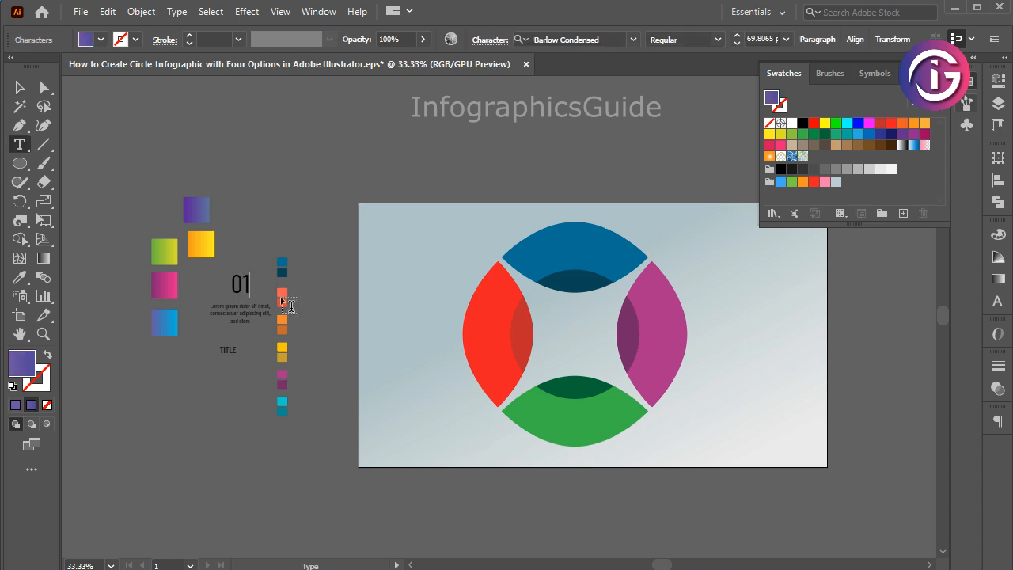
pyautogui.press('Escape')
pyautogui.click(342, 143)
# - Place the 01 label on the top petal's dark blue overlap, bring it to the front and fill it white
pyautogui.moveTo(241, 290); pyautogui.dragTo(575, 288)
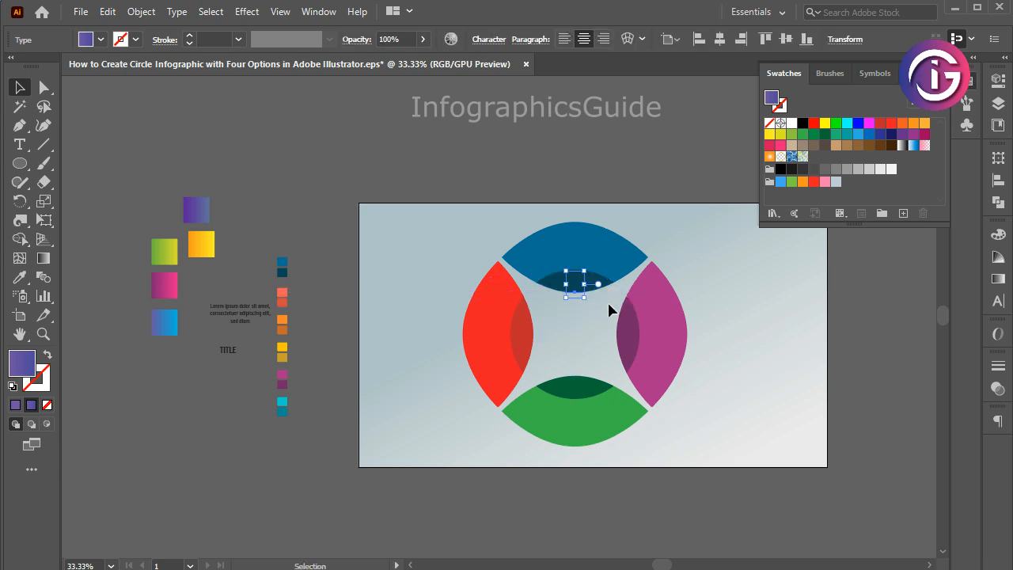
pyautogui.click(142, 11)
pyautogui.moveTo(229, 40)
pyautogui.click(446, 54)
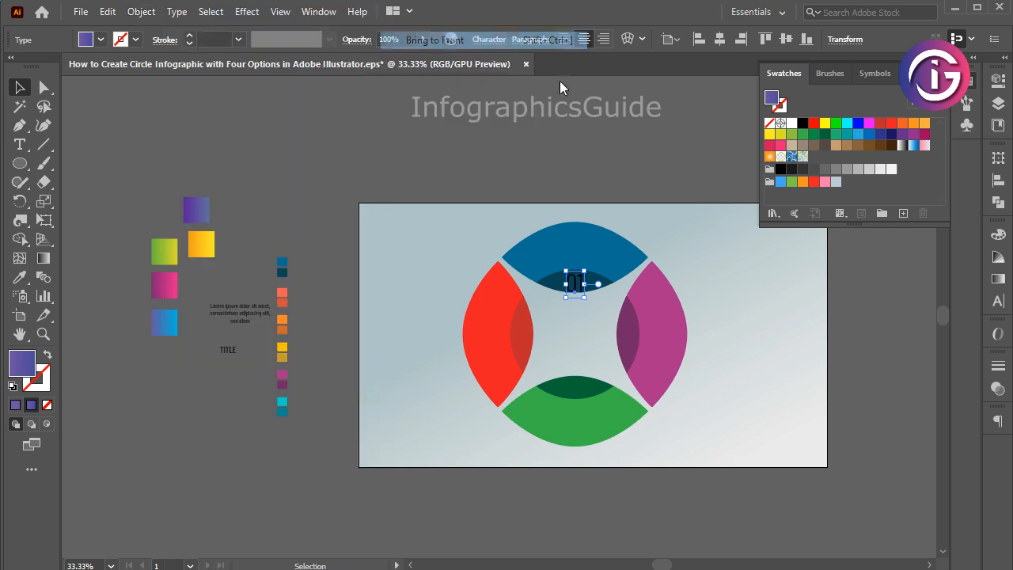
pyautogui.click(791, 124)
pyautogui.click(882, 338)
# - Shrink the 01 label on the top petal and set its font size to 36 pt
pyautogui.press('z')
pyautogui.click(594, 297)
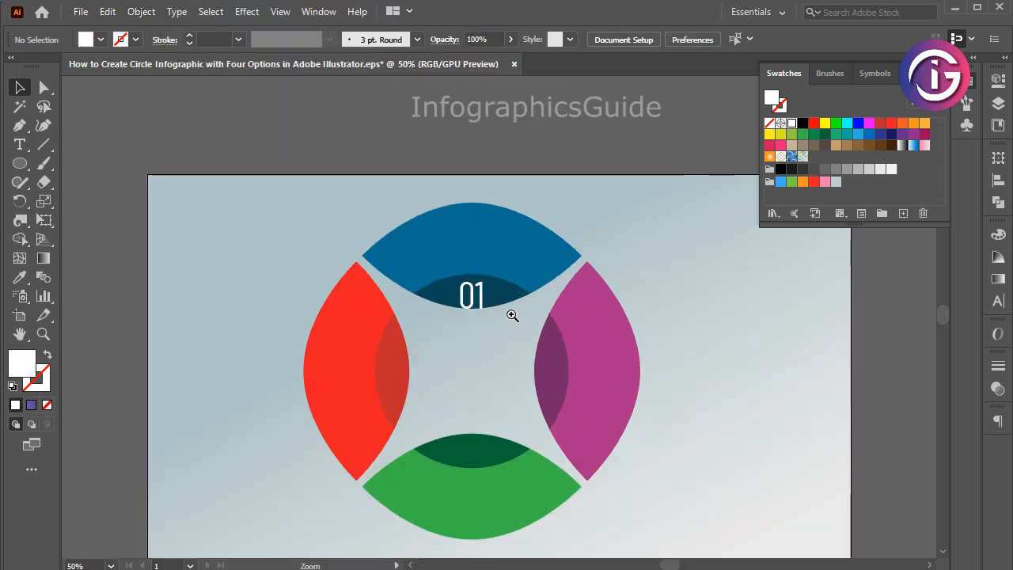
pyautogui.click(481, 307)
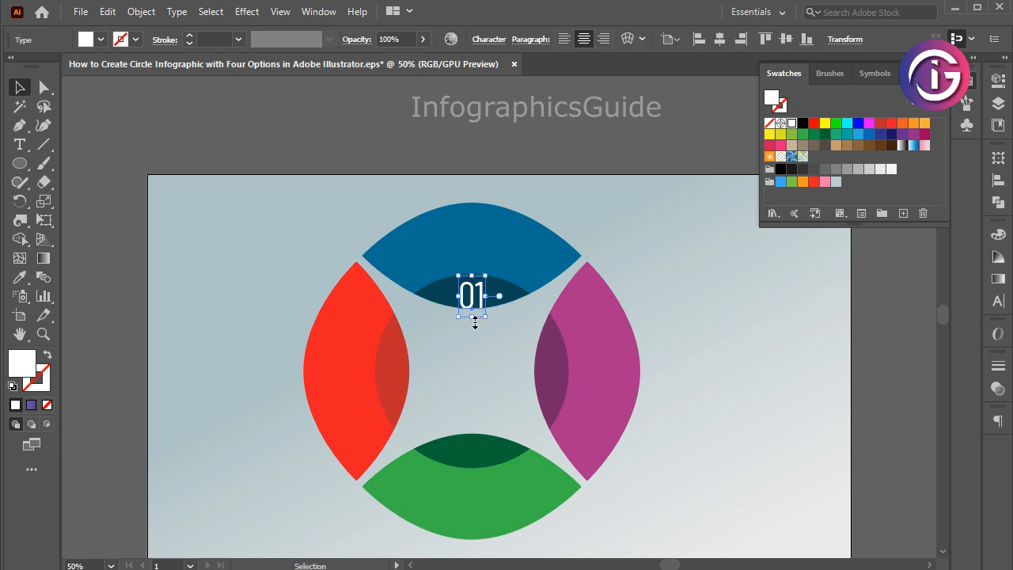
pyautogui.moveTo(475, 318); pyautogui.dragTo(475, 304)
pyautogui.doubleClick(472, 289)
pyautogui.doubleClick(473, 290)
pyautogui.click(786, 39)
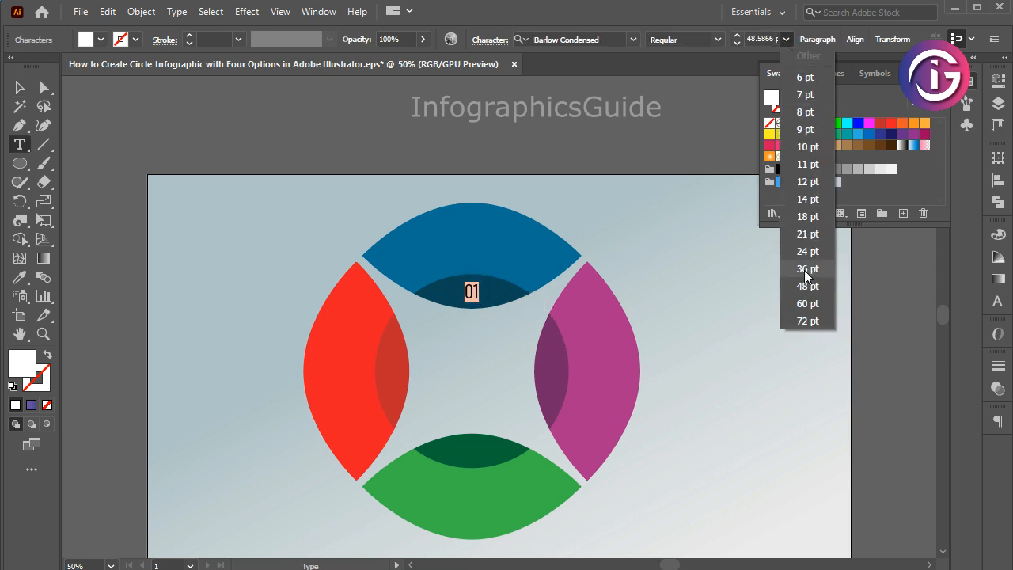
pyautogui.click(808, 270)
pyautogui.click(20, 89)
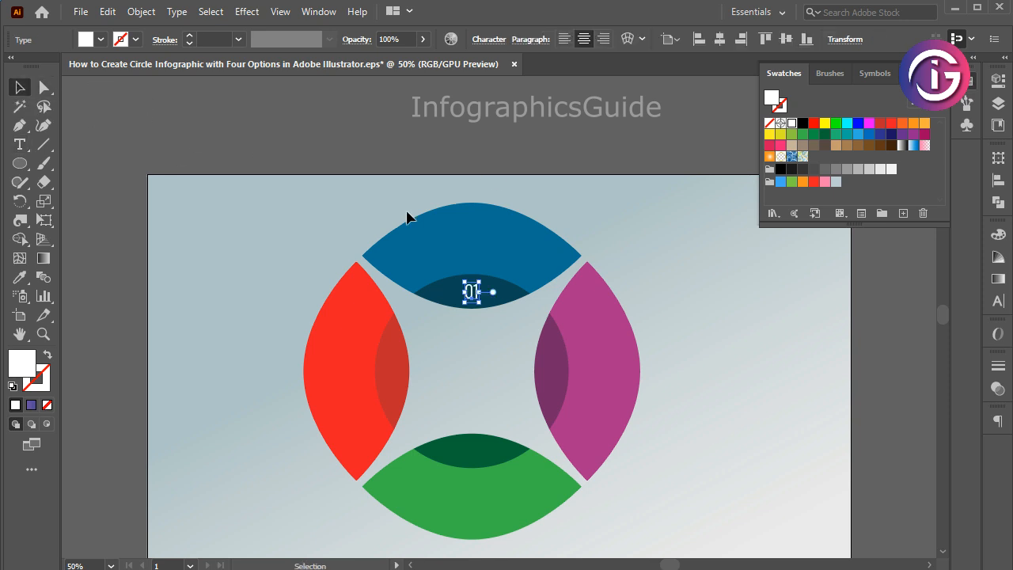
pyautogui.click(538, 153)
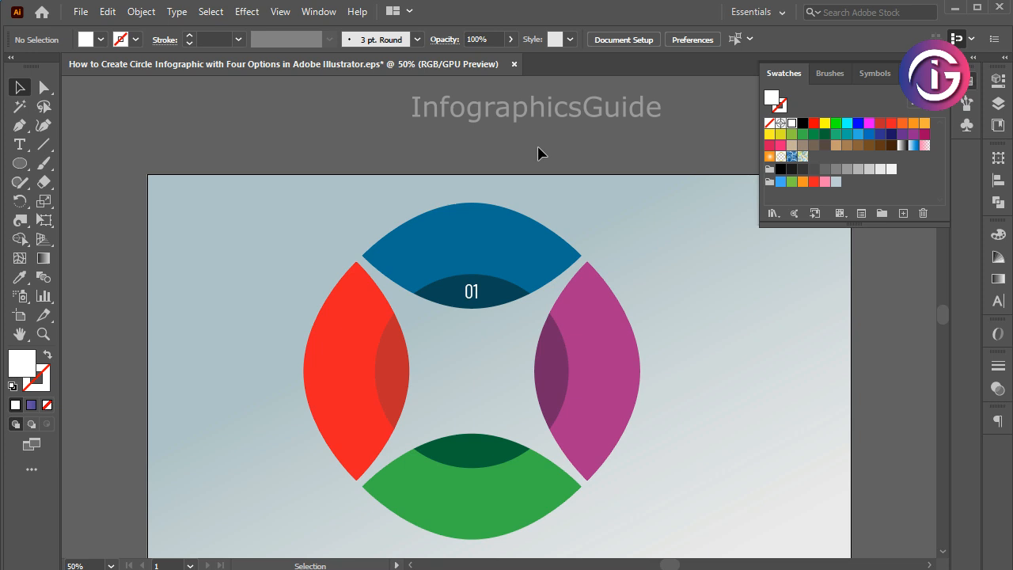
# - Duplicate the 01 label onto the right petal's dark purple overlap
pyautogui.moveTo(469, 288); pyautogui.dragTo(554, 369)
pyautogui.hotkey('ctrl', 'shift', 'a')
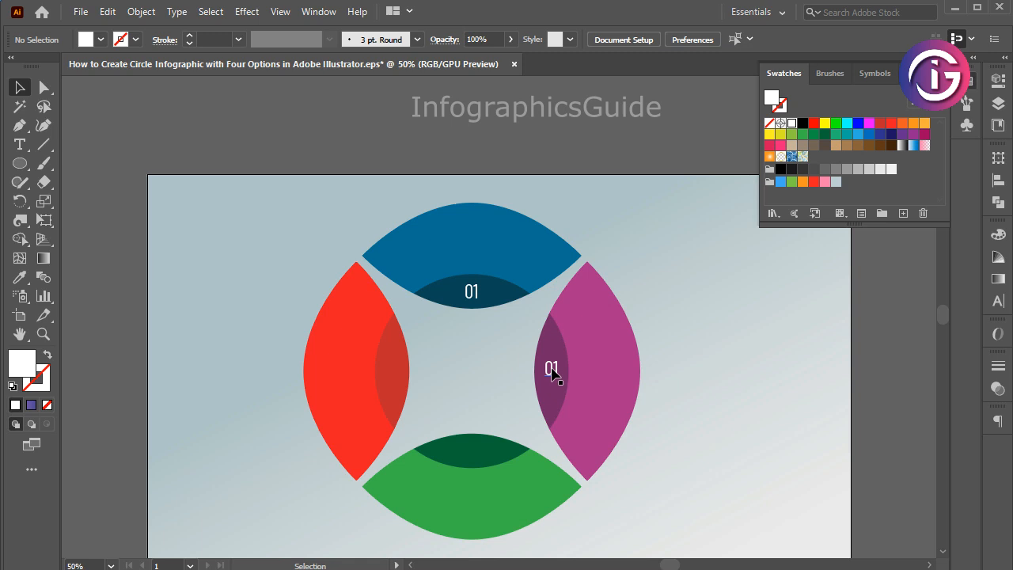